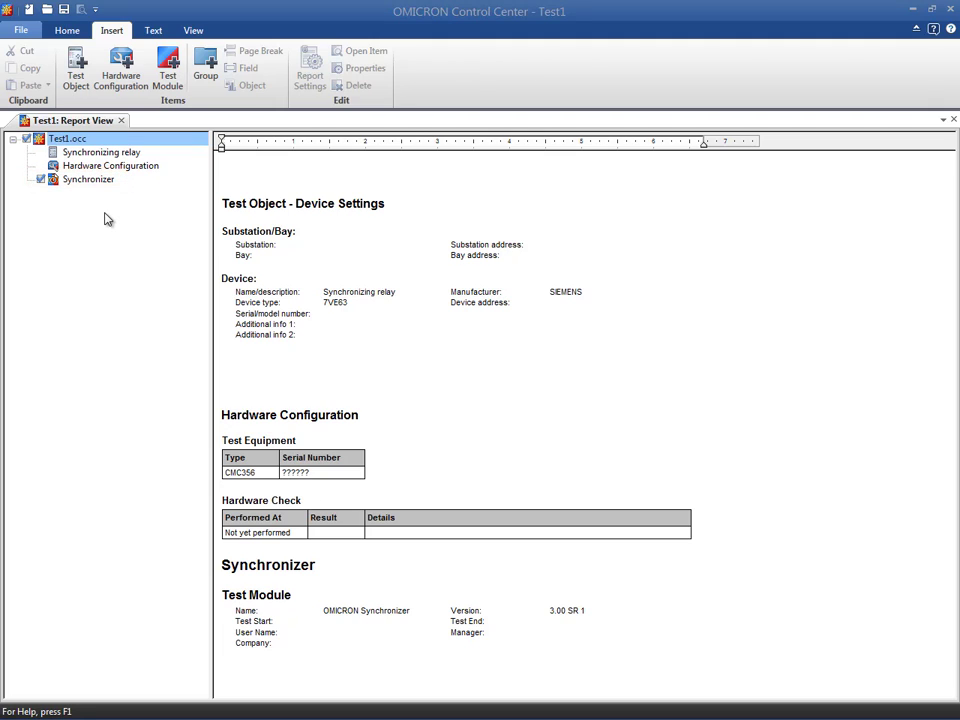
Step: Open the Synchronizing relay test object, review its Device Settings, then select the Synchronizer function block
{"action": "double_click", "coordinate": [101, 155]}
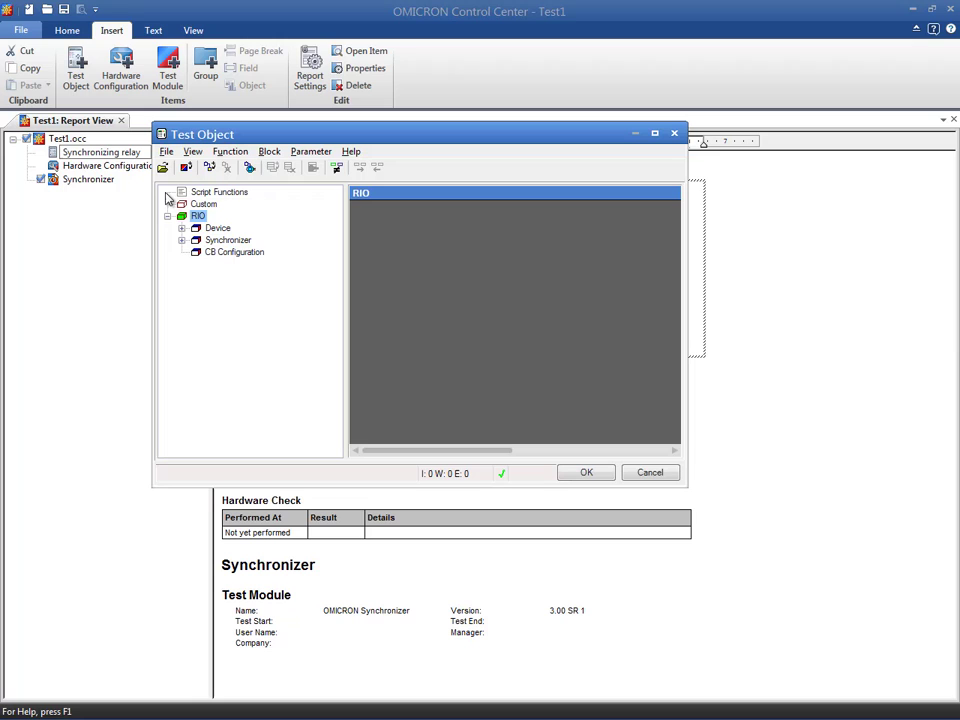
{"action": "left_click", "coordinate": [215, 230]}
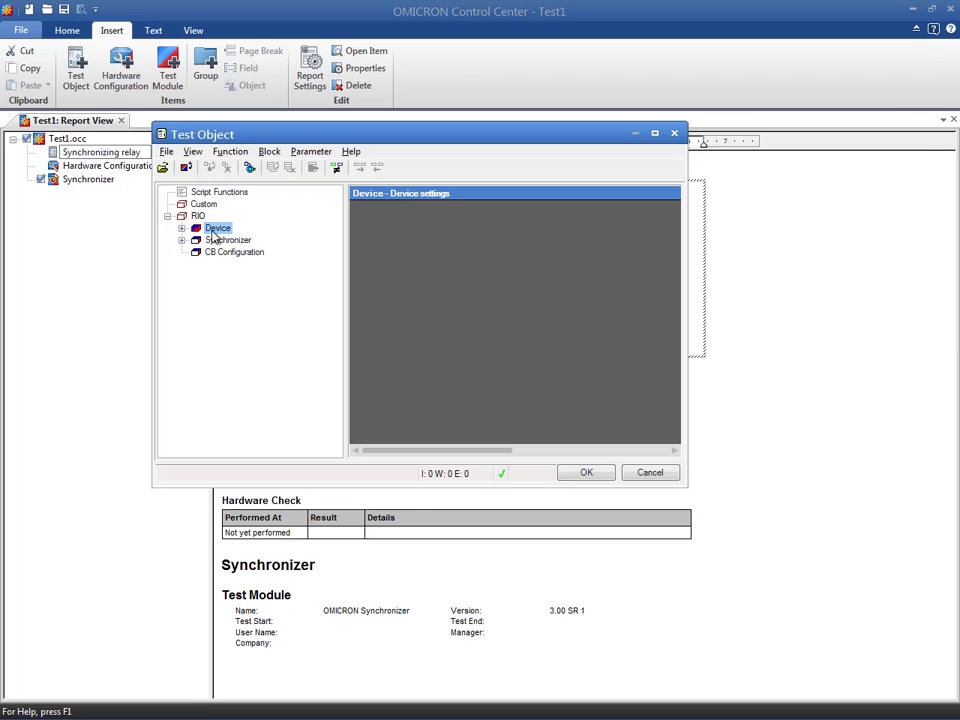
{"action": "double_click", "coordinate": [214, 230]}
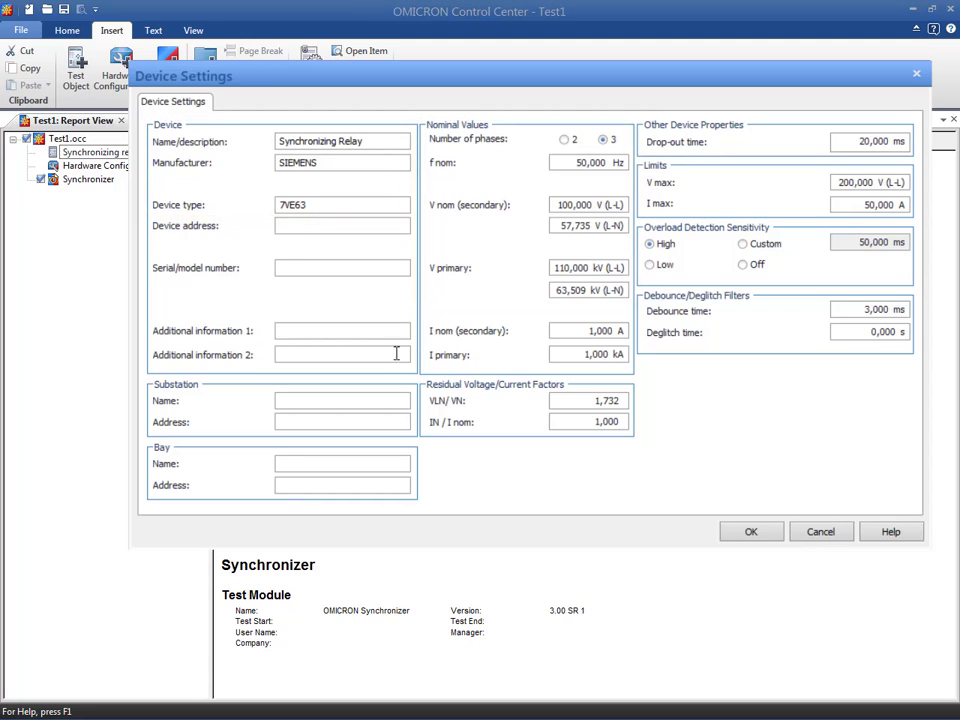
{"action": "left_click", "coordinate": [753, 534]}
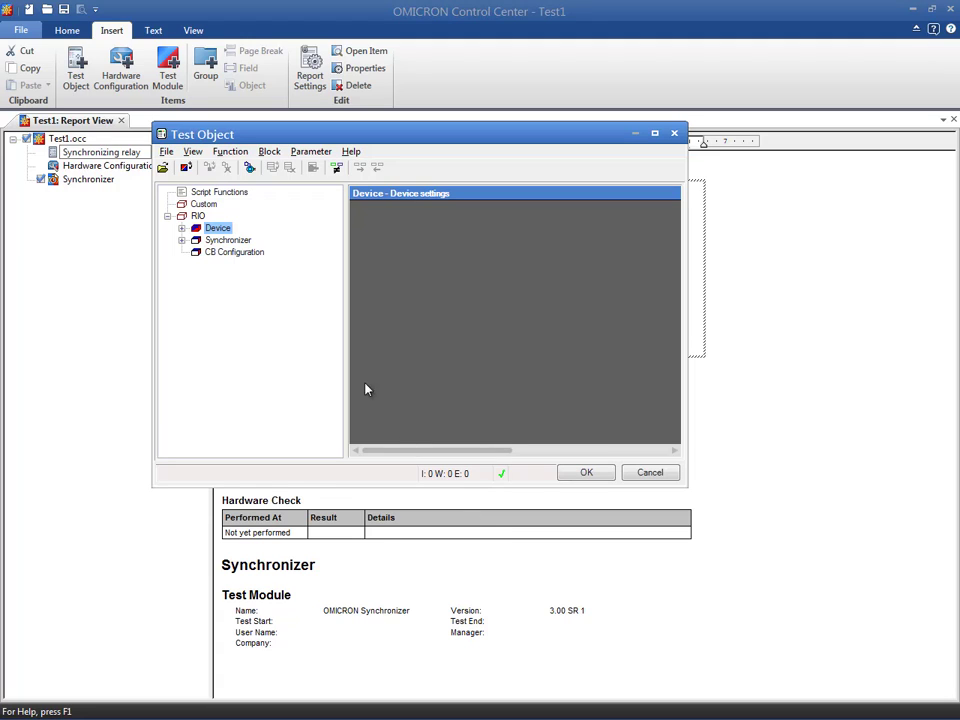
{"action": "left_click", "coordinate": [251, 244]}
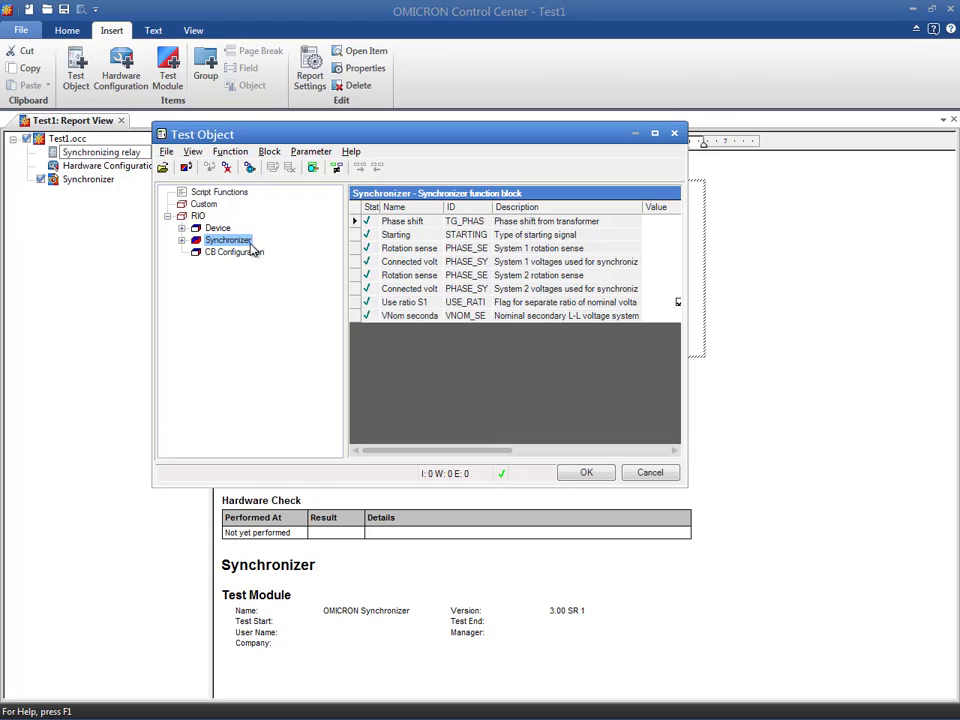
Step: Open the Synchronizer parameters and leave System 1 connected voltages at L1-L2
{"action": "double_click", "coordinate": [251, 245]}
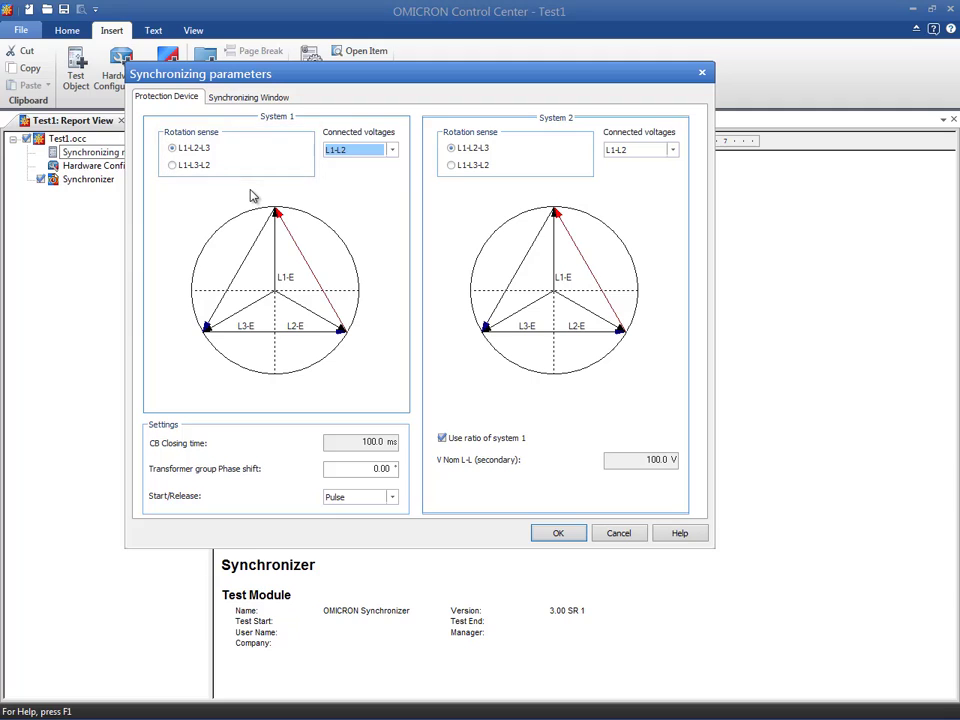
{"action": "left_click", "coordinate": [393, 150]}
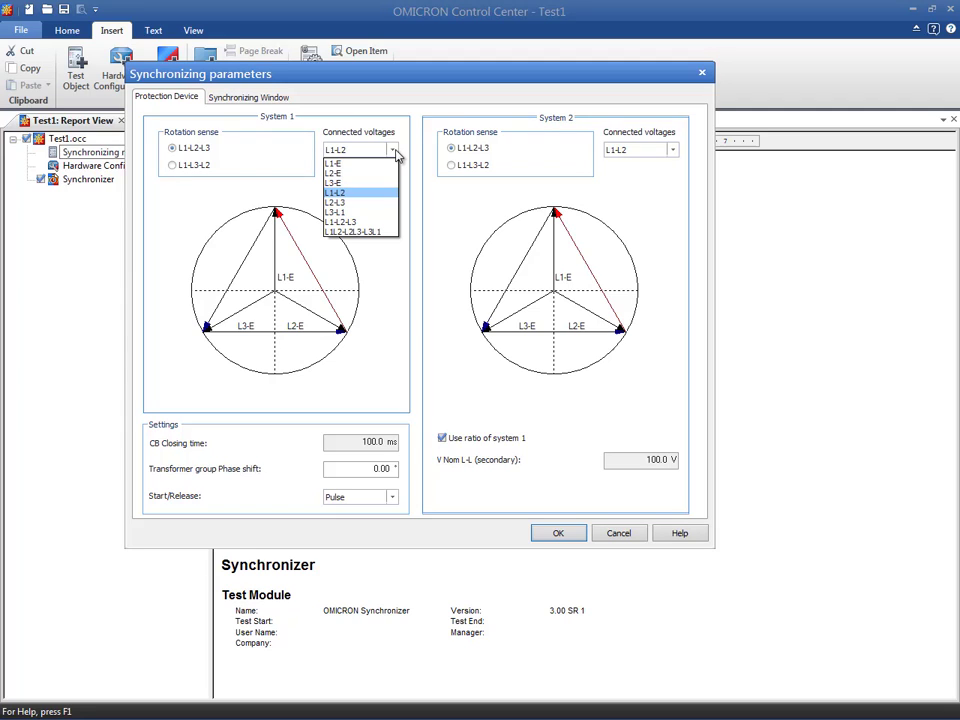
{"action": "left_click", "coordinate": [396, 155]}
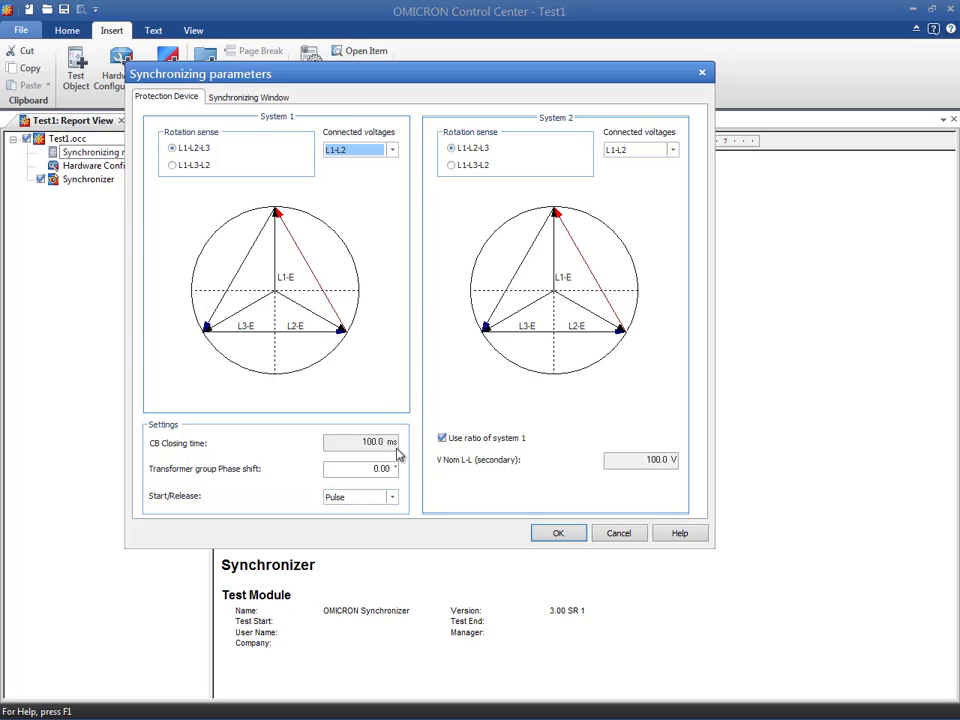
{"action": "left_click", "coordinate": [394, 497]}
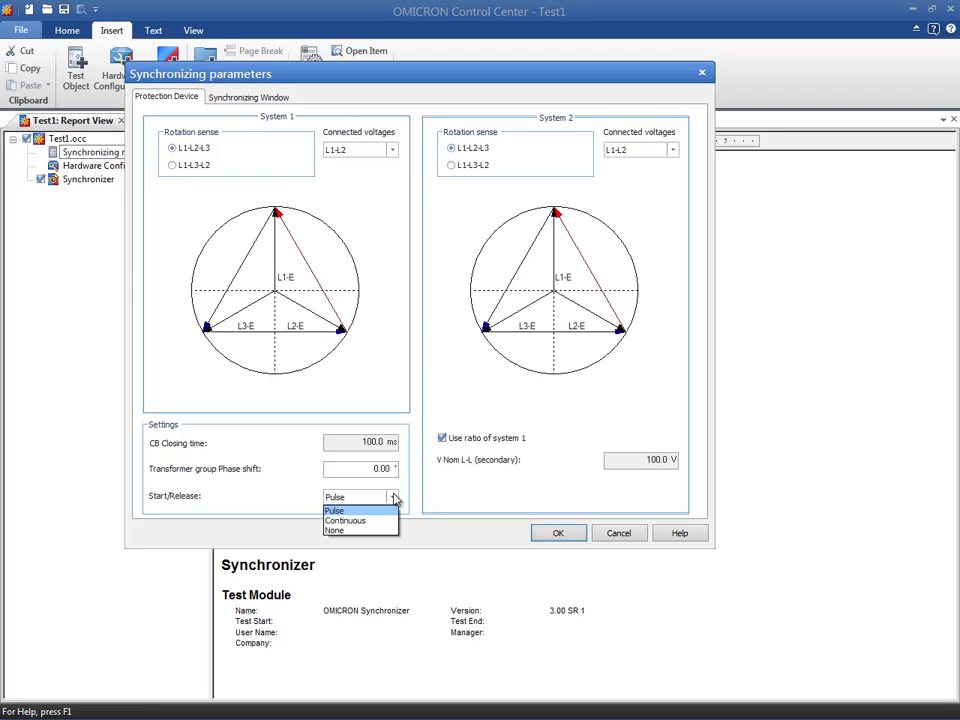
{"action": "left_click", "coordinate": [395, 499]}
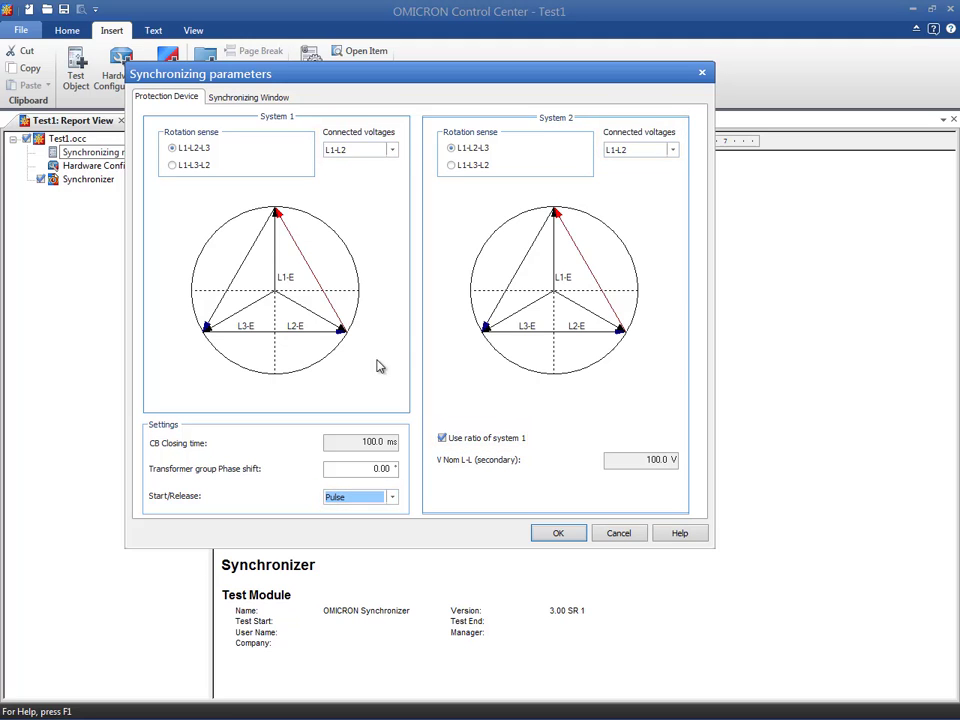
Step: Enter 0 for Δfmax and Δfmin on the Synchronizing Window tab and confirm both dialogs
{"action": "left_click", "coordinate": [284, 103]}
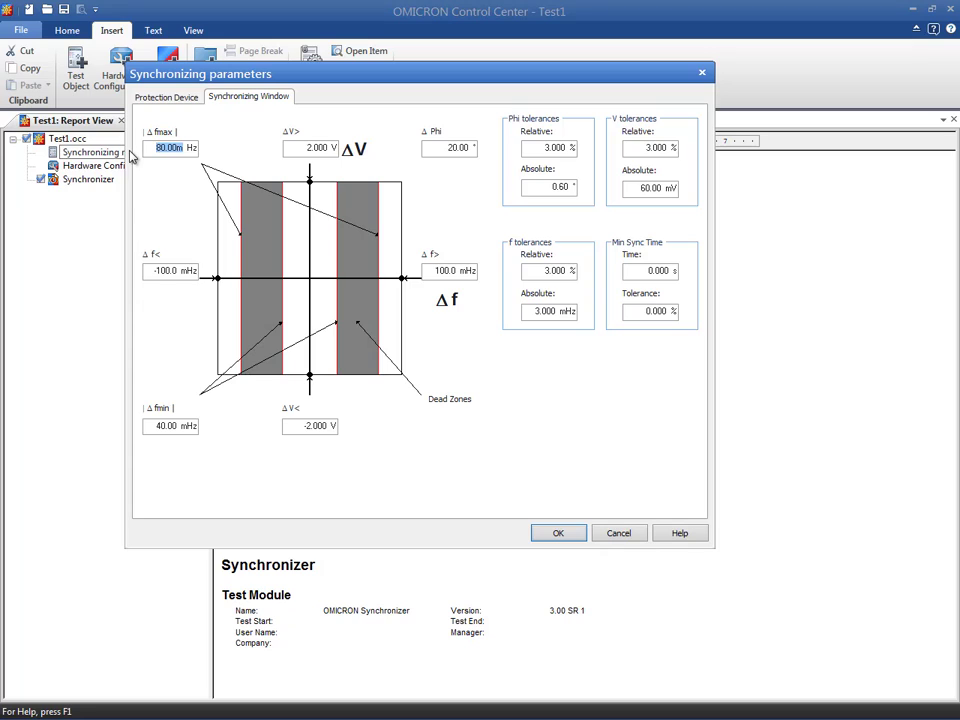
{"action": "type", "text": "0"}
{"action": "left_click_drag", "start_coordinate": [186, 423], "coordinate": [153, 426]}
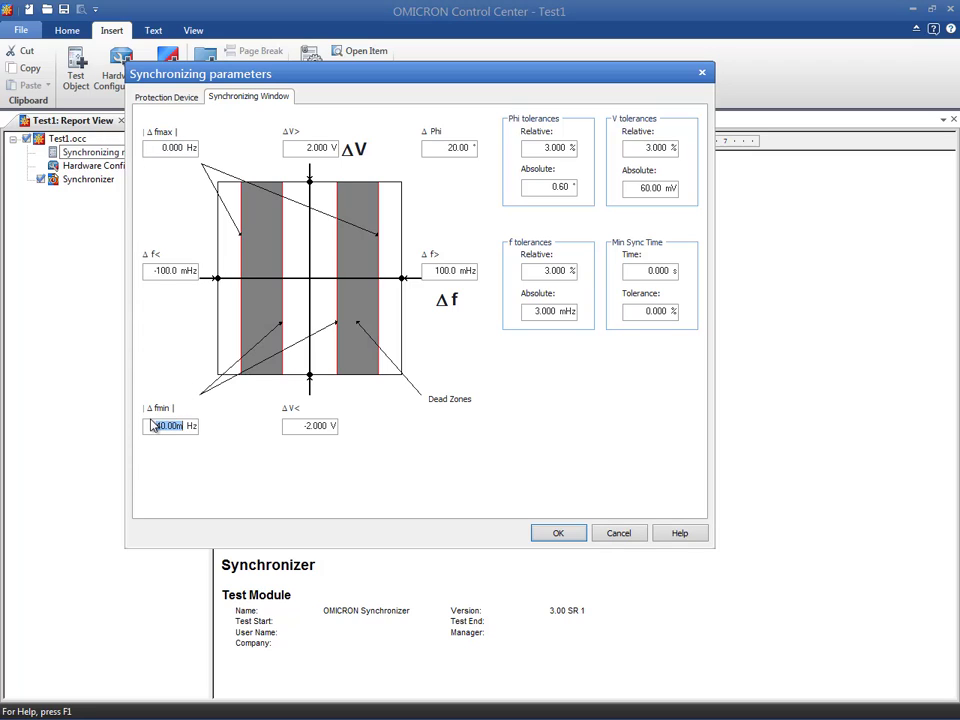
{"action": "type", "text": "0"}
{"action": "left_click", "coordinate": [535, 533]}
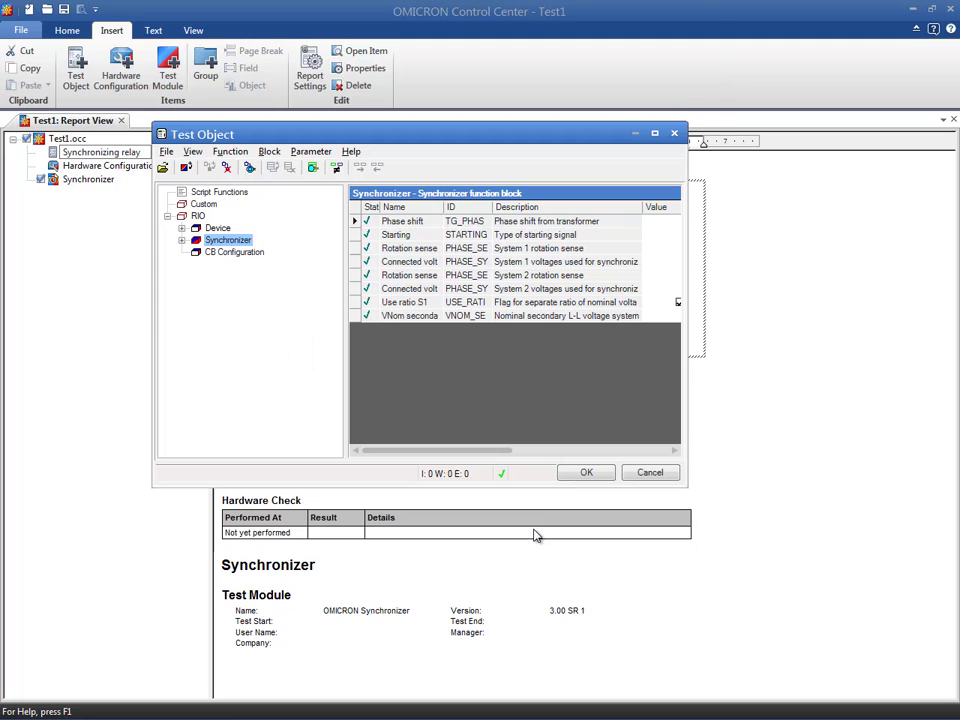
{"action": "left_click", "coordinate": [566, 477]}
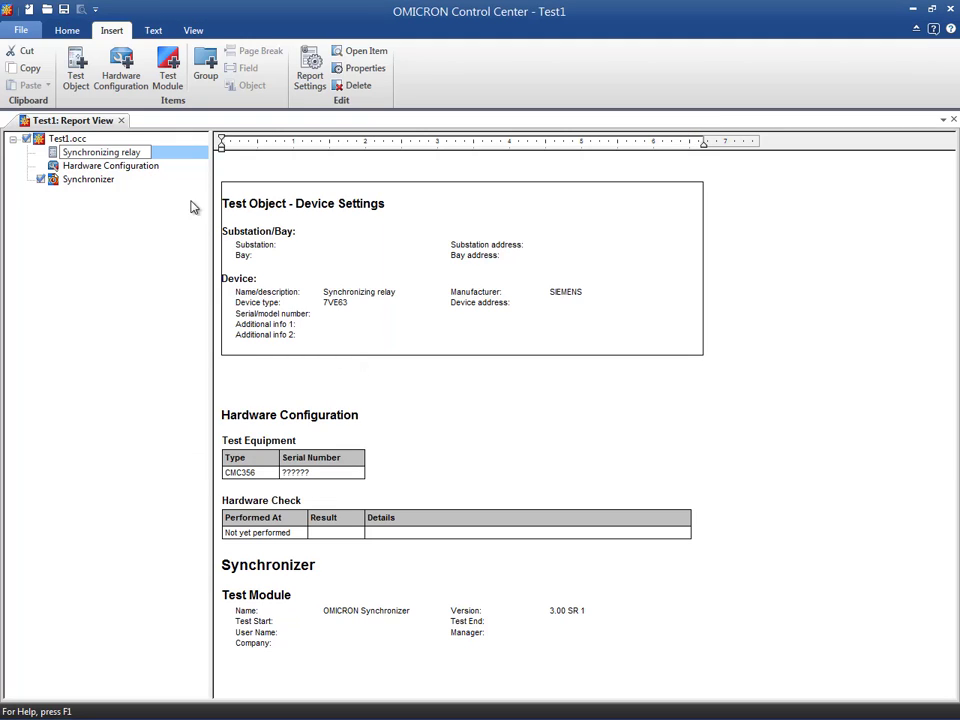
Step: In the CMC356 hardware configuration, set the current outputs to <not used>
{"action": "left_click", "coordinate": [160, 167]}
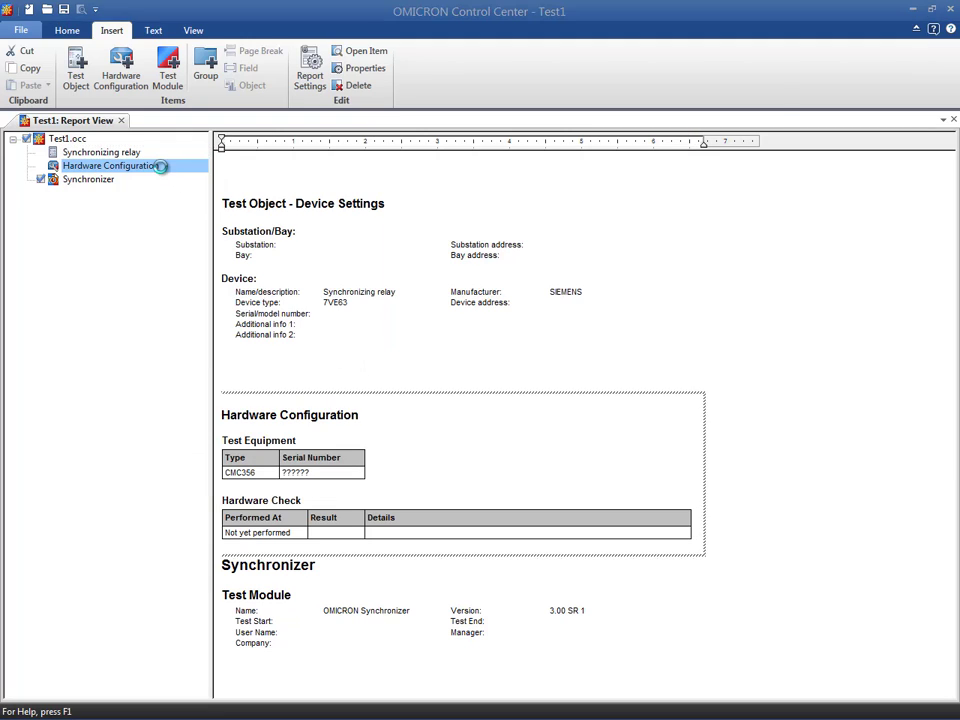
{"action": "double_click", "coordinate": [161, 166]}
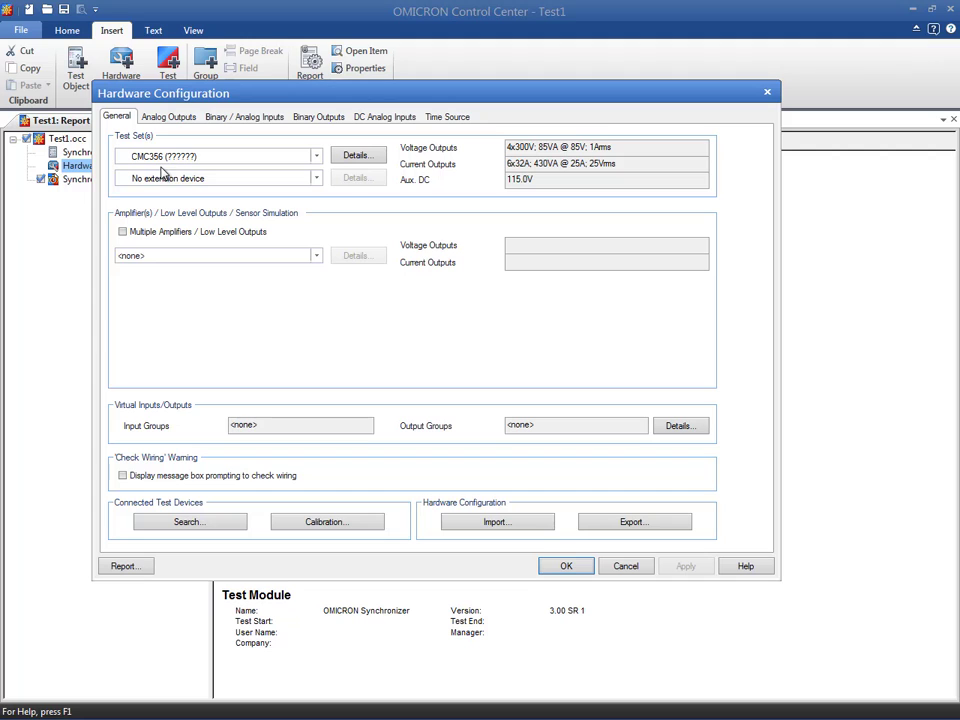
{"action": "left_click", "coordinate": [338, 156]}
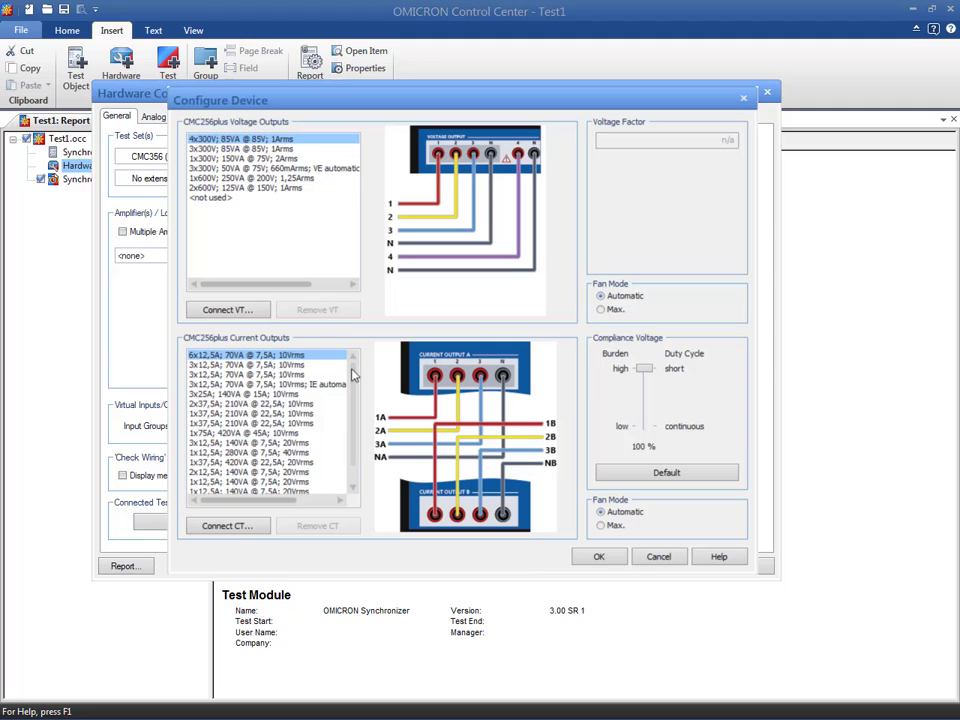
{"action": "scroll", "coordinate": [355, 385], "scroll_direction": "down", "scroll_amount": 1}
{"action": "left_click", "coordinate": [212, 482]}
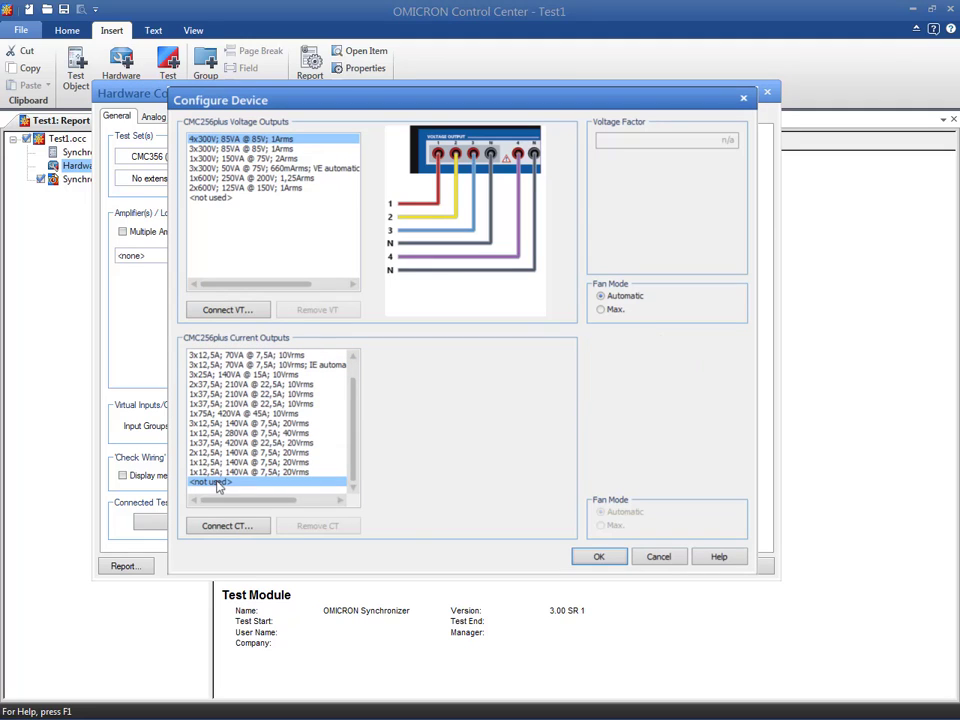
{"action": "left_click", "coordinate": [599, 557]}
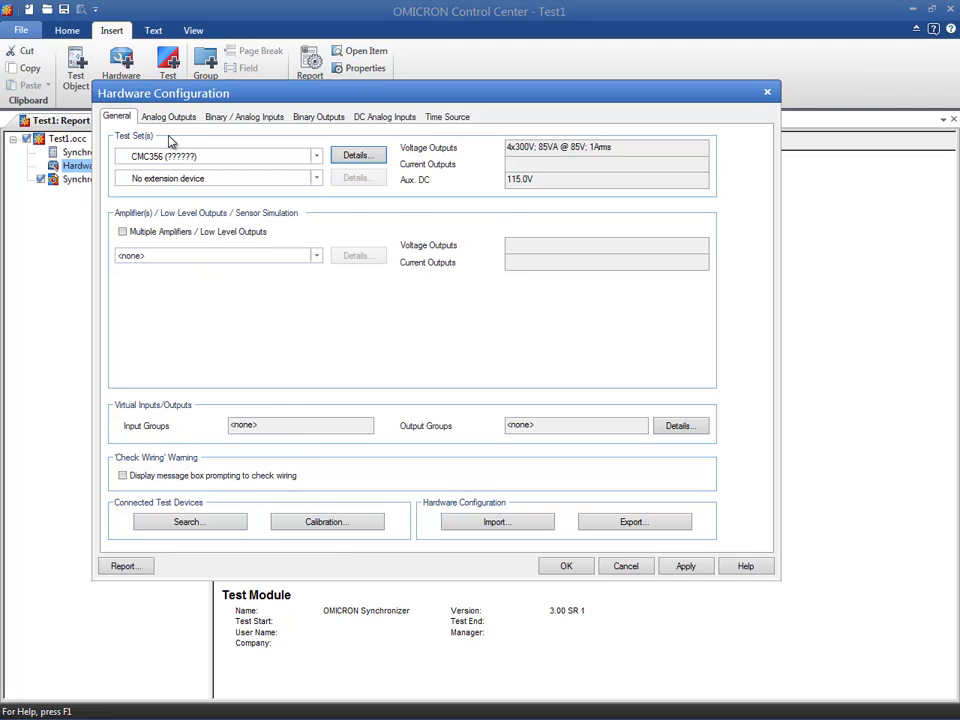
Step: Rename the analog voltage outputs Vsyn1 and Vsyn2 and unassign V L2-E and V L3-E
{"action": "left_click", "coordinate": [169, 118]}
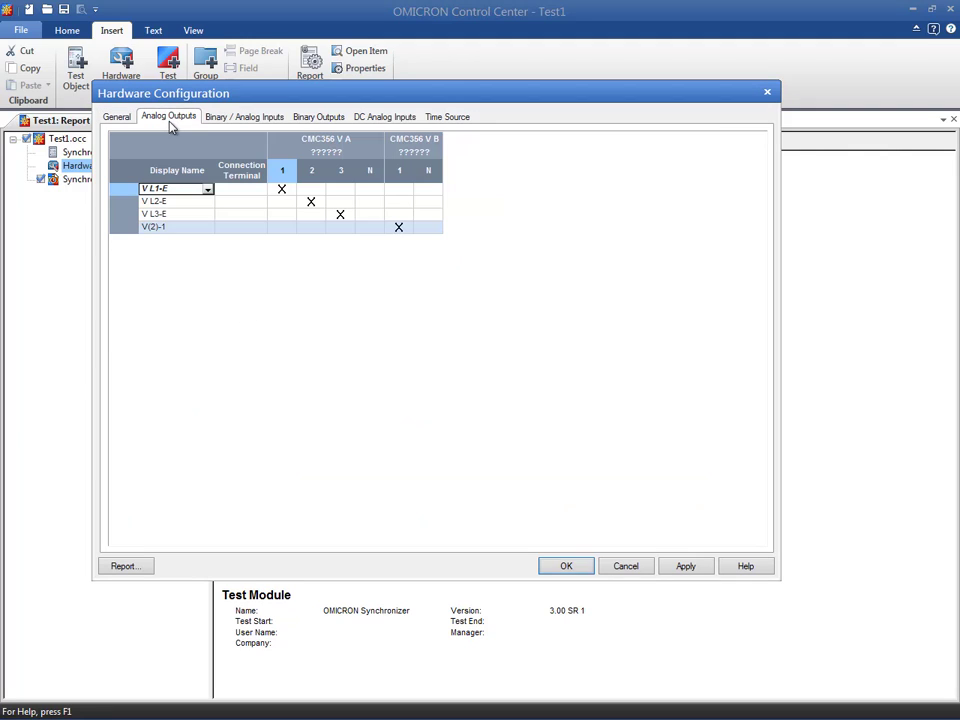
{"action": "left_click", "coordinate": [160, 189]}
{"action": "type", "text": "Vsyn1"}
{"action": "left_click", "coordinate": [165, 226]}
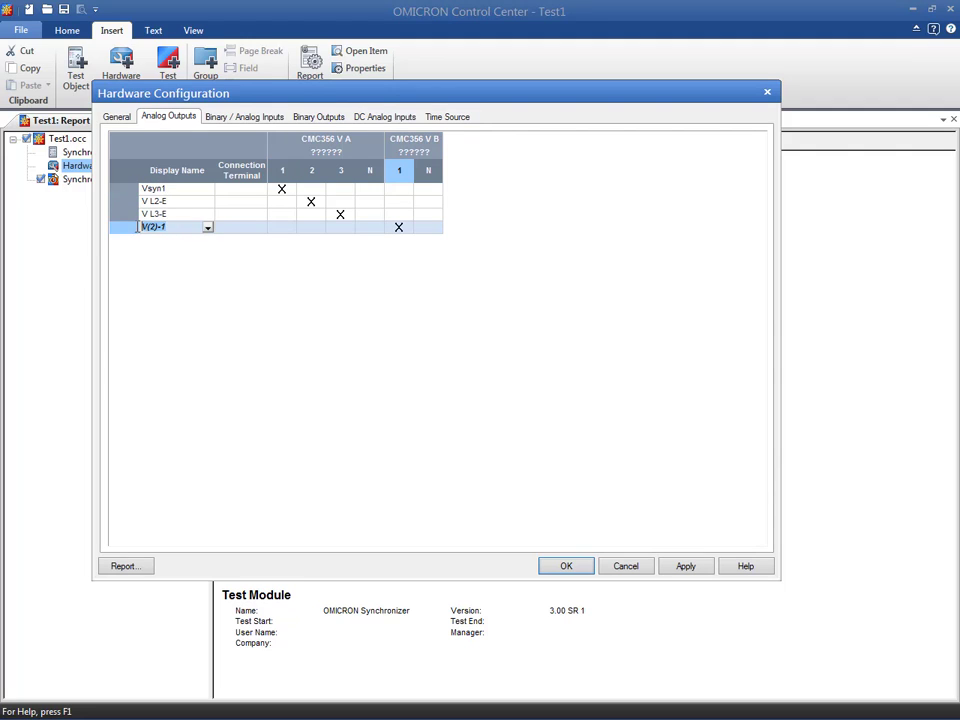
{"action": "type", "text": "Vsyn2"}
{"action": "left_click_drag", "start_coordinate": [308, 205], "coordinate": [250, 152]}
Step: Rename binary inputs 1–5 to V<, V>, f<, f> and Close Command
{"action": "left_click", "coordinate": [243, 117]}
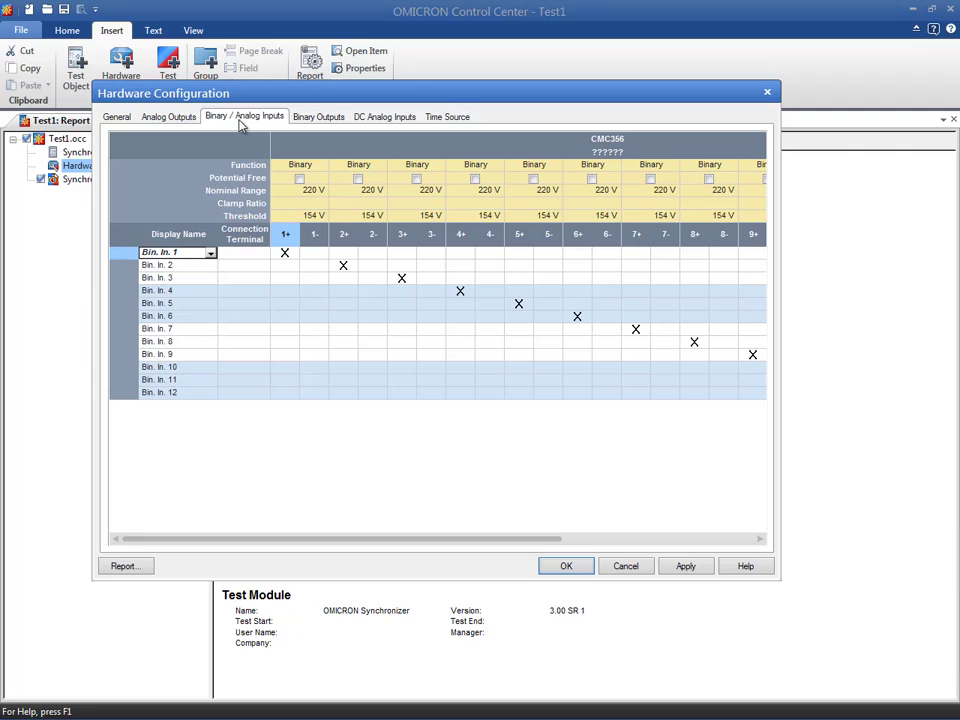
{"action": "left_click", "coordinate": [181, 253]}
{"action": "left_click", "coordinate": [181, 253]}
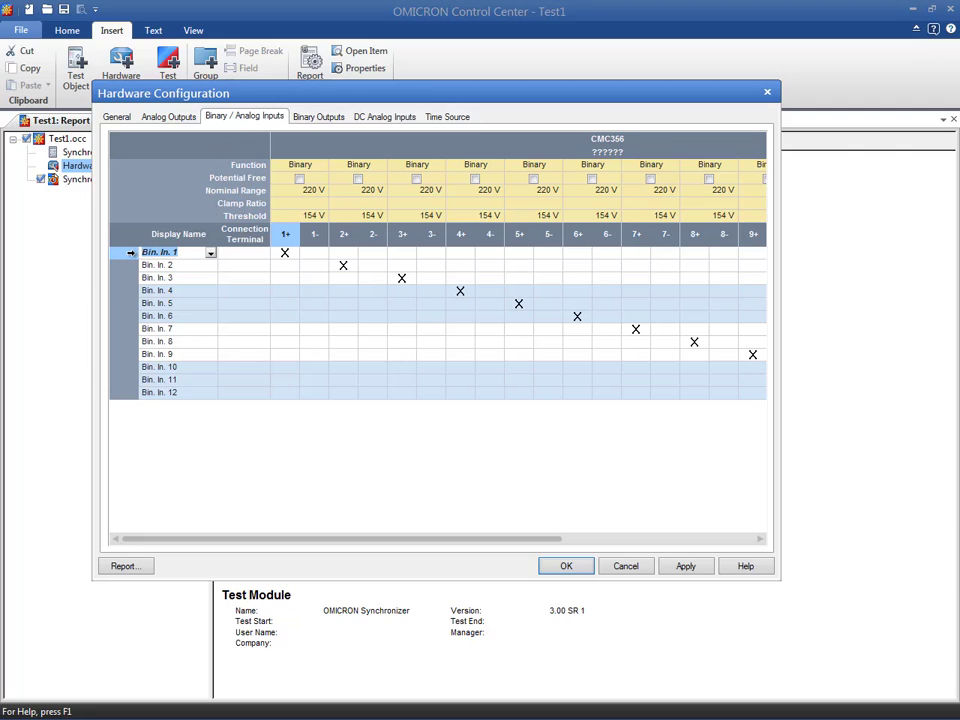
{"action": "type", "text": "V<"}
{"action": "left_click", "coordinate": [158, 264]}
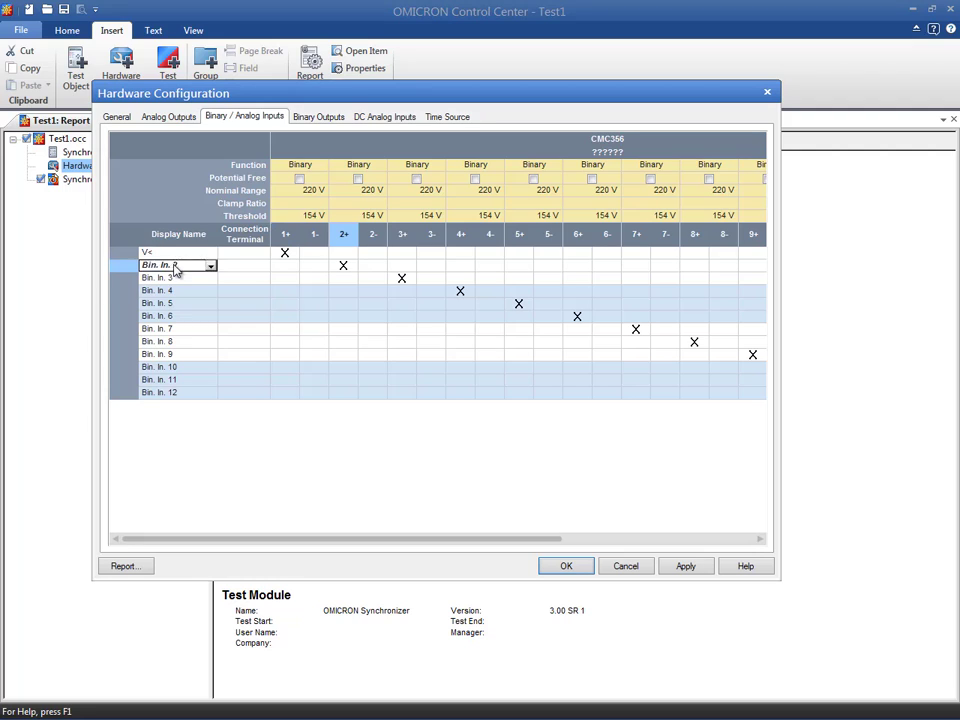
{"action": "left_click", "coordinate": [176, 264]}
{"action": "type", "text": "V>"}
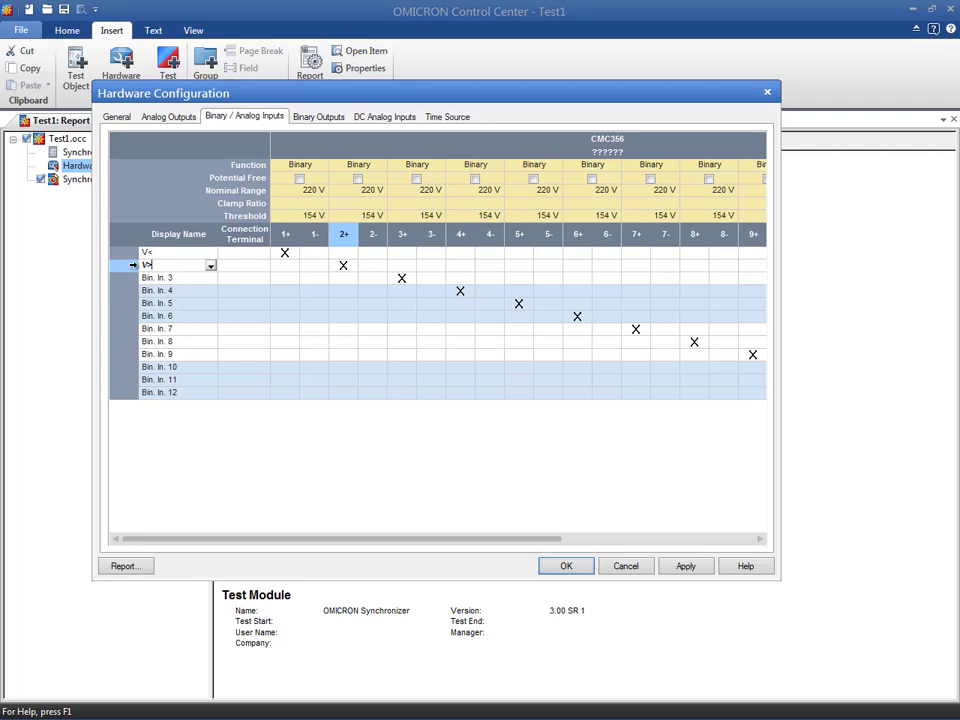
{"action": "left_click", "coordinate": [170, 277]}
{"action": "type", "text": "f<"}
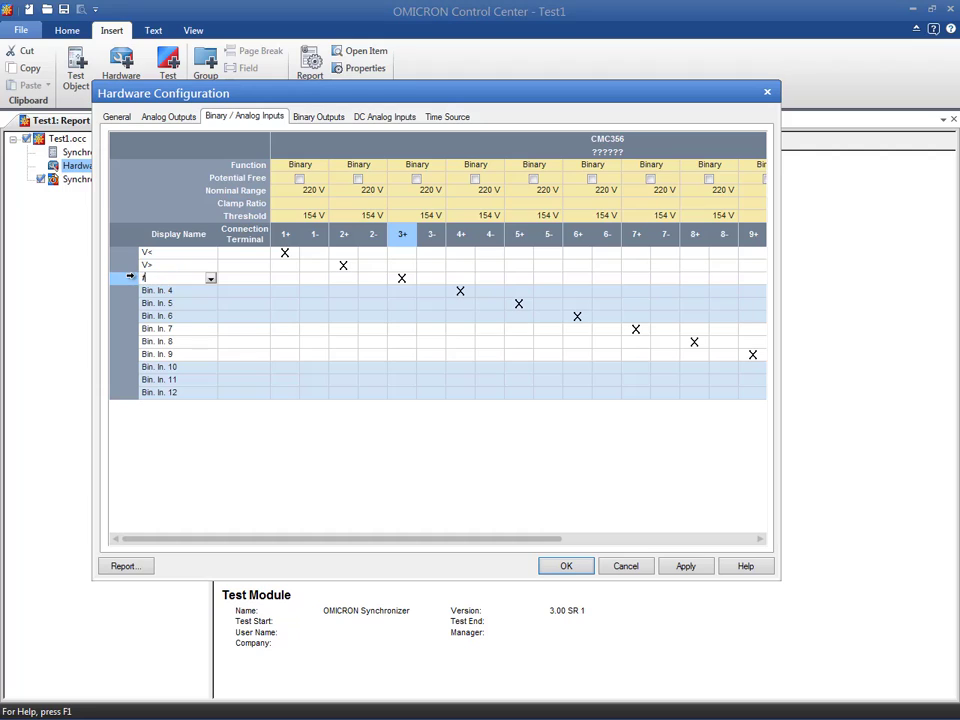
{"action": "left_click", "coordinate": [172, 293]}
{"action": "type", "text": "f>"}
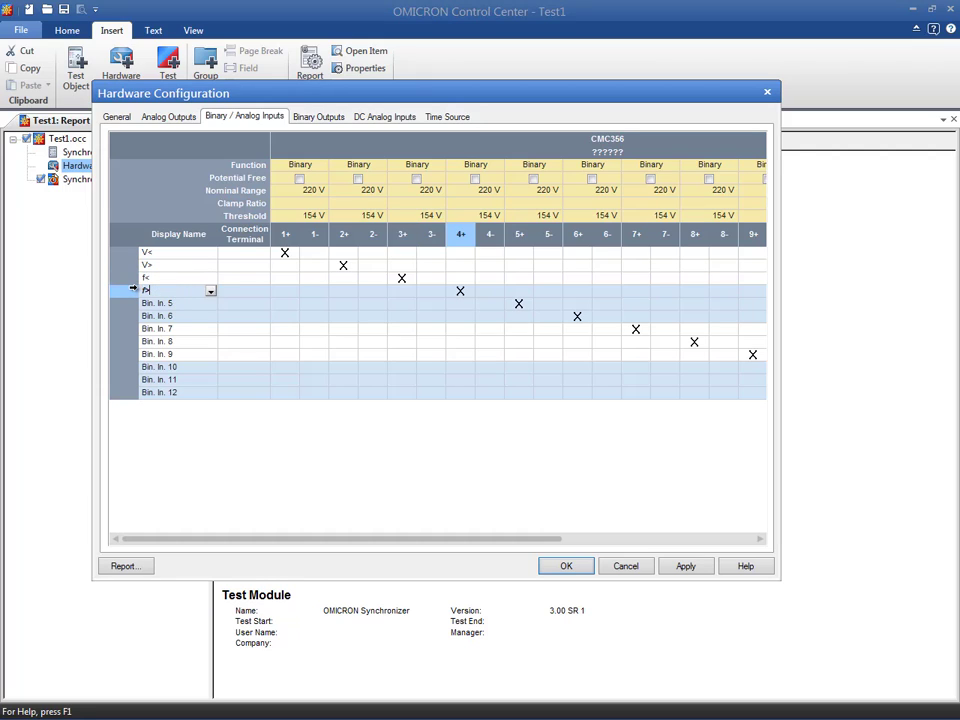
{"action": "left_click", "coordinate": [165, 303]}
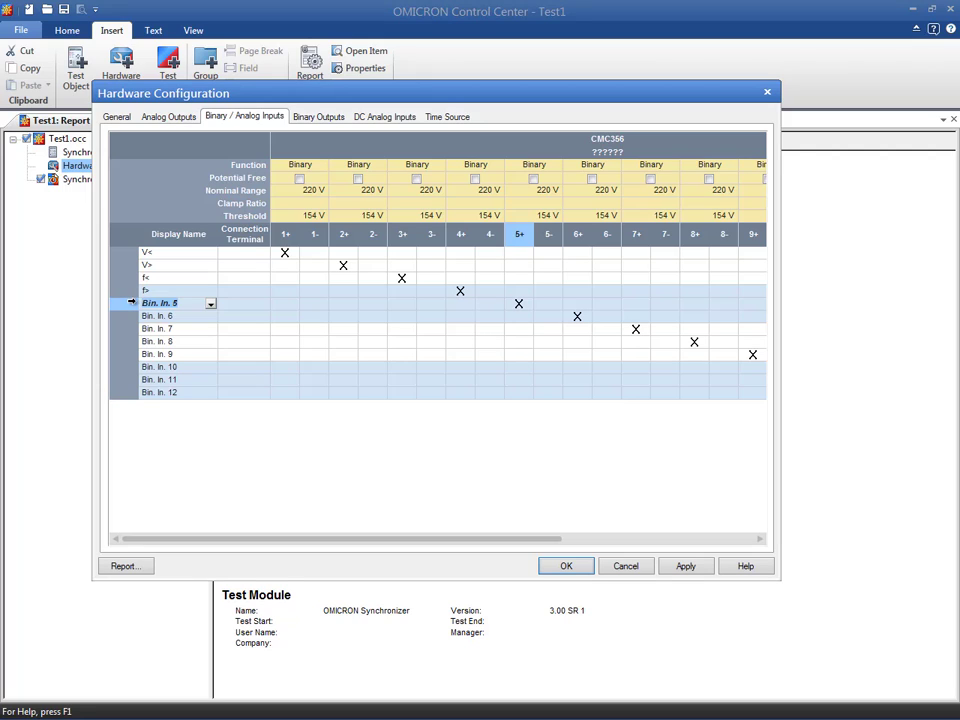
{"action": "type", "text": "Close Command"}
Step: Delete the unused binary inputs Bin. In. 6 to 12
{"action": "left_click", "coordinate": [122, 316]}
{"action": "left_click_drag", "start_coordinate": [122, 392], "coordinate": [122, 316]}
{"action": "right_click", "coordinate": [105, 322]}
{"action": "left_click", "coordinate": [130, 365]}
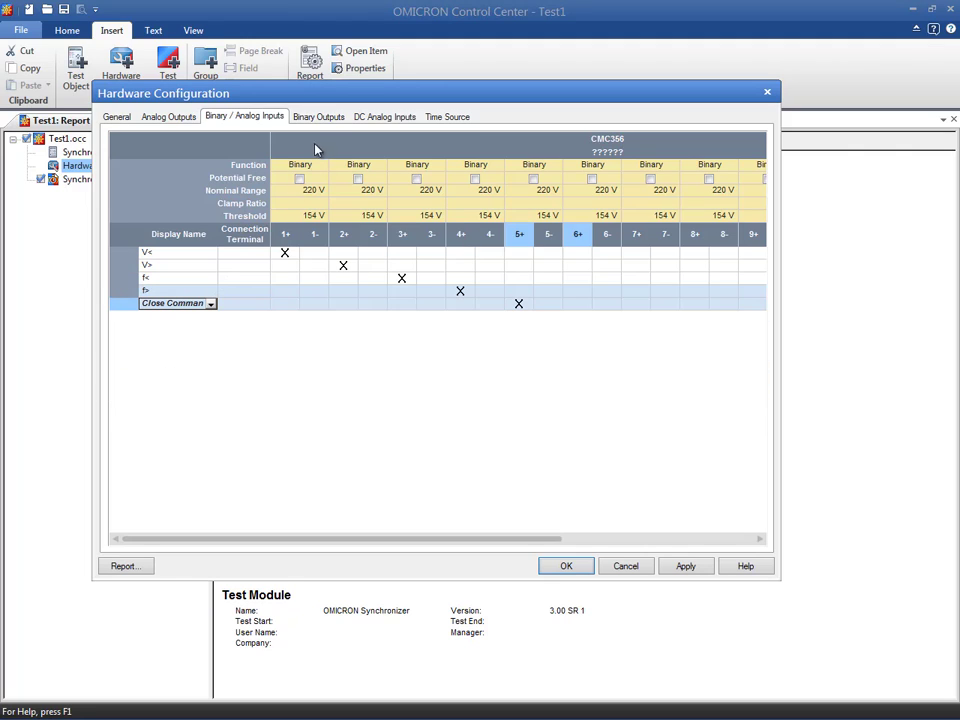
Step: Rename binary outputs 1 and 2 to Start and Stop
{"action": "left_click", "coordinate": [331, 120]}
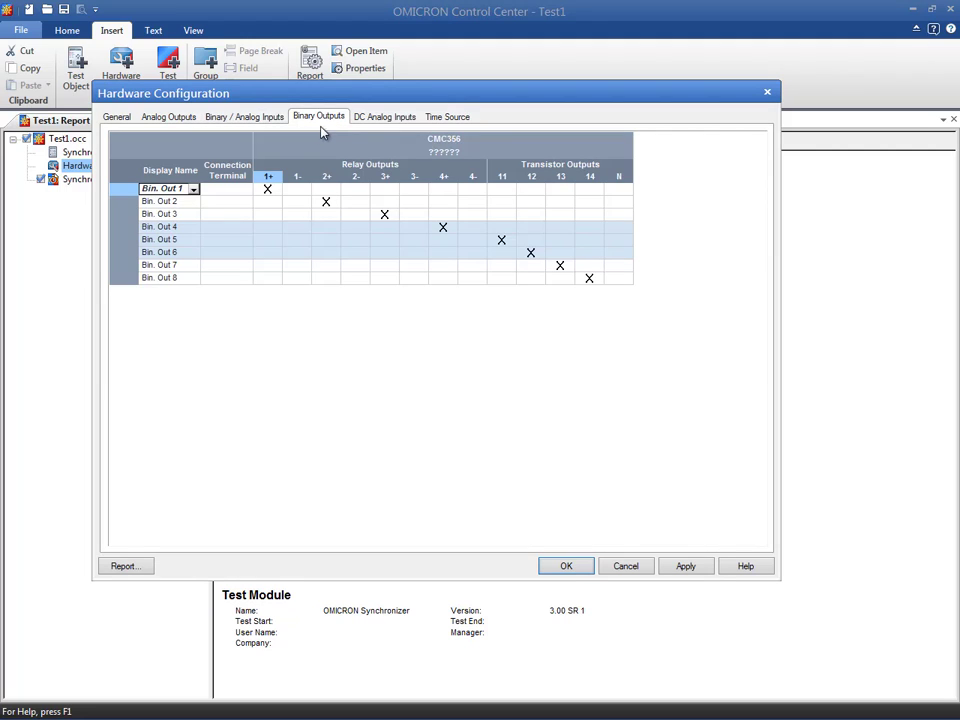
{"action": "left_click_drag", "start_coordinate": [183, 189], "coordinate": [143, 189]}
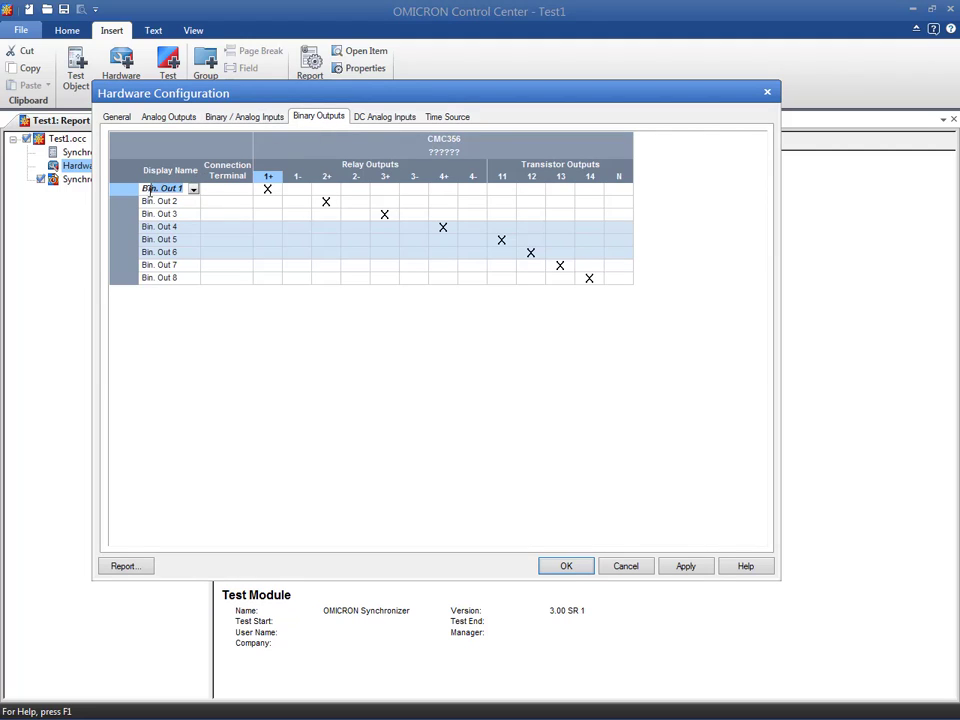
{"action": "type", "text": "Start"}
{"action": "left_click_drag", "start_coordinate": [183, 201], "coordinate": [122, 277]}
{"action": "type", "text": "Stop"}
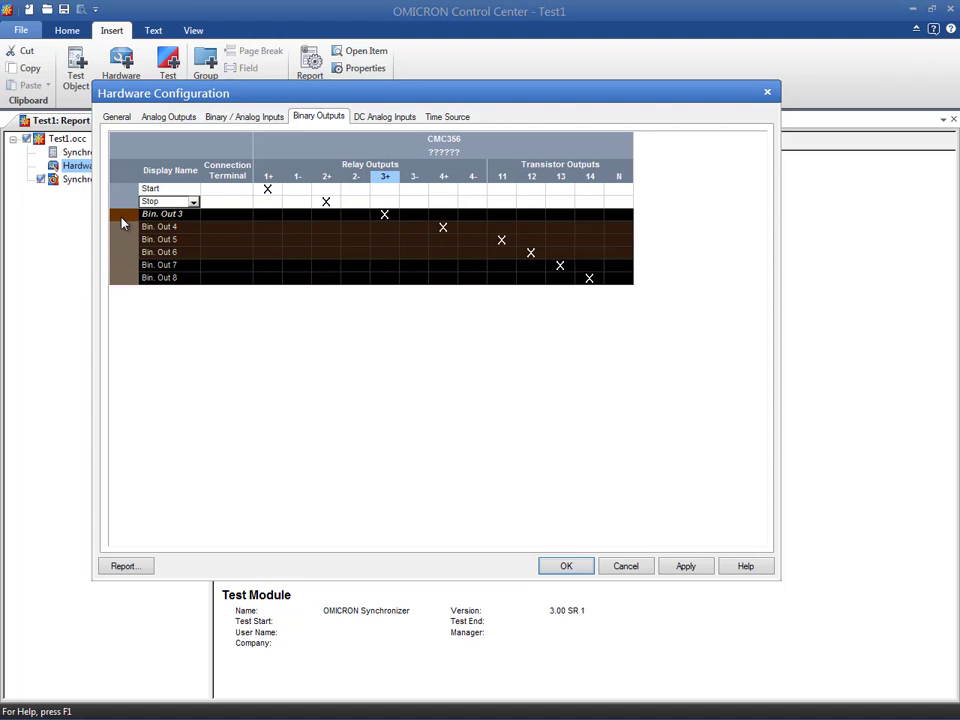
Step: Delete binary outputs 3 to 8, then apply and save the hardware configuration
{"action": "right_click", "coordinate": [122, 224]}
{"action": "left_click", "coordinate": [138, 260]}
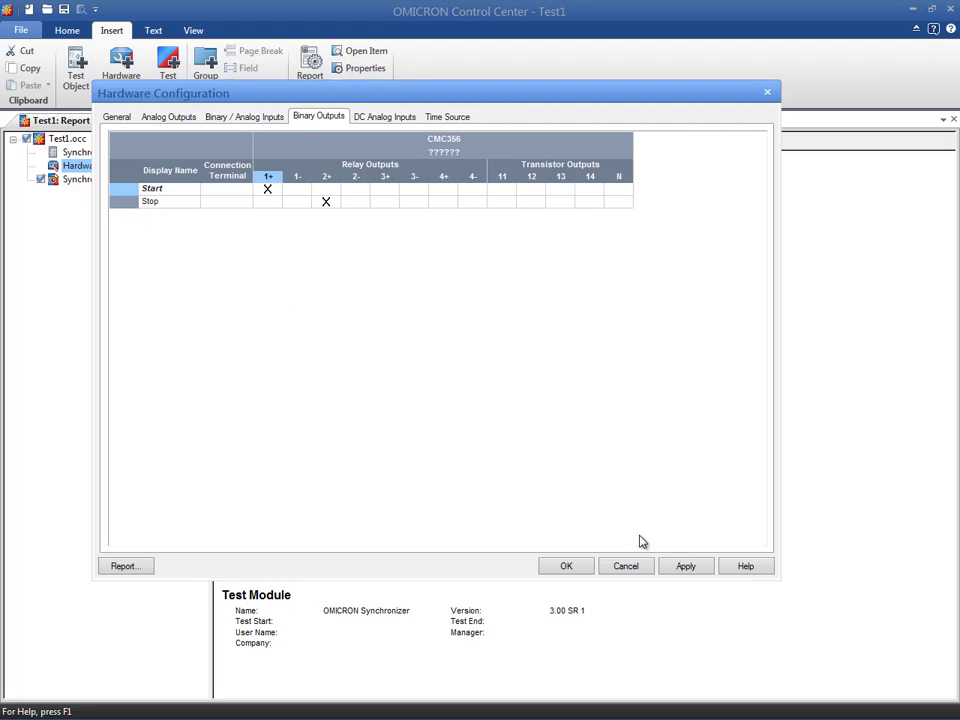
{"action": "left_click", "coordinate": [681, 566]}
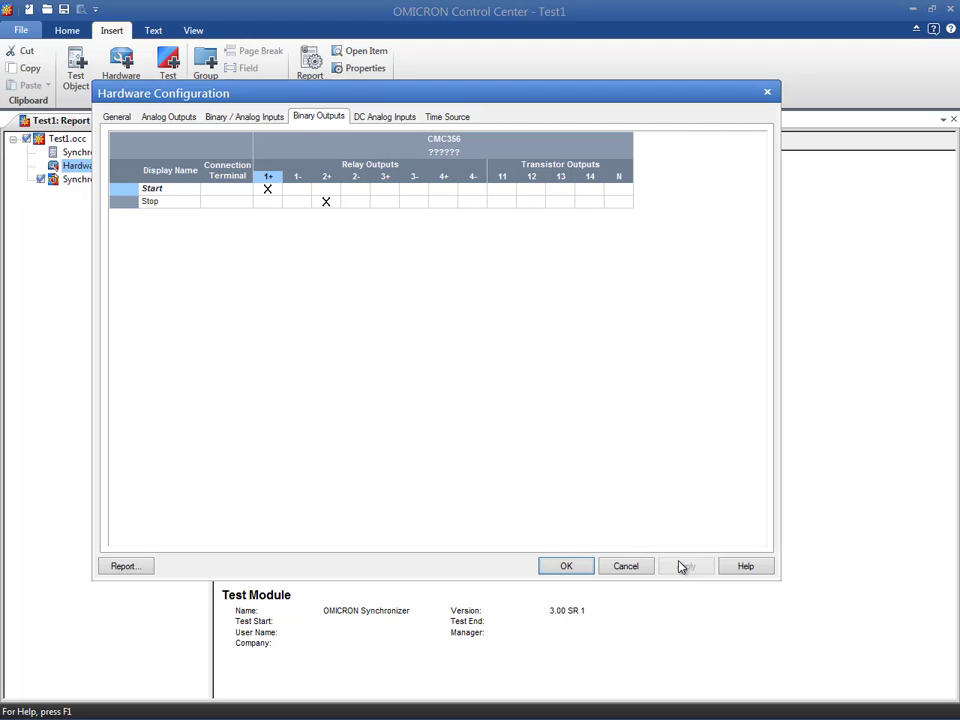
{"action": "left_click", "coordinate": [566, 566]}
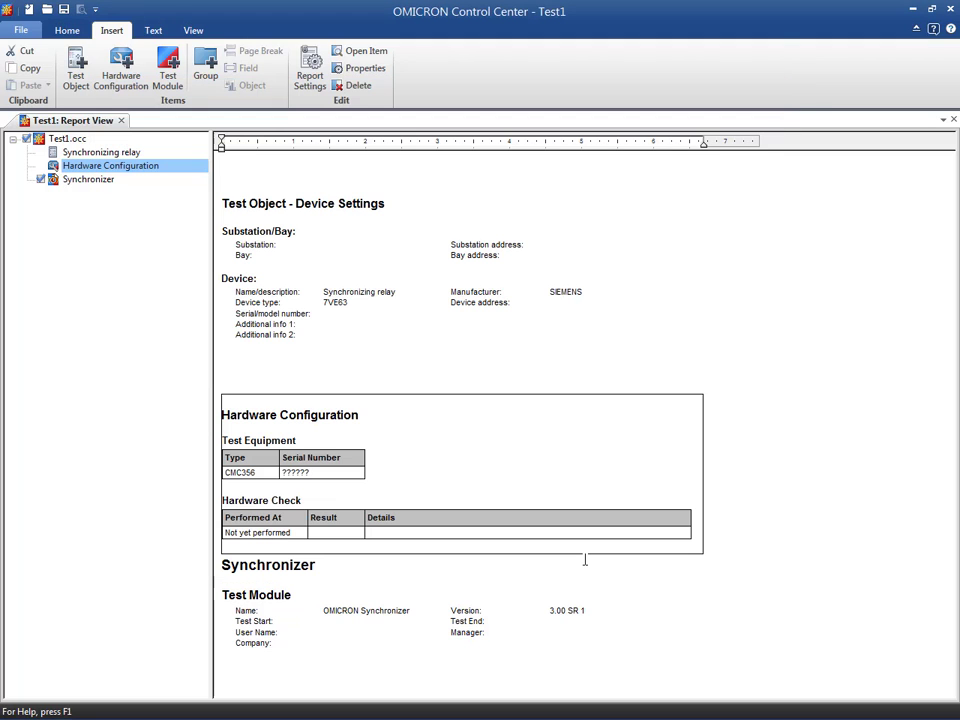